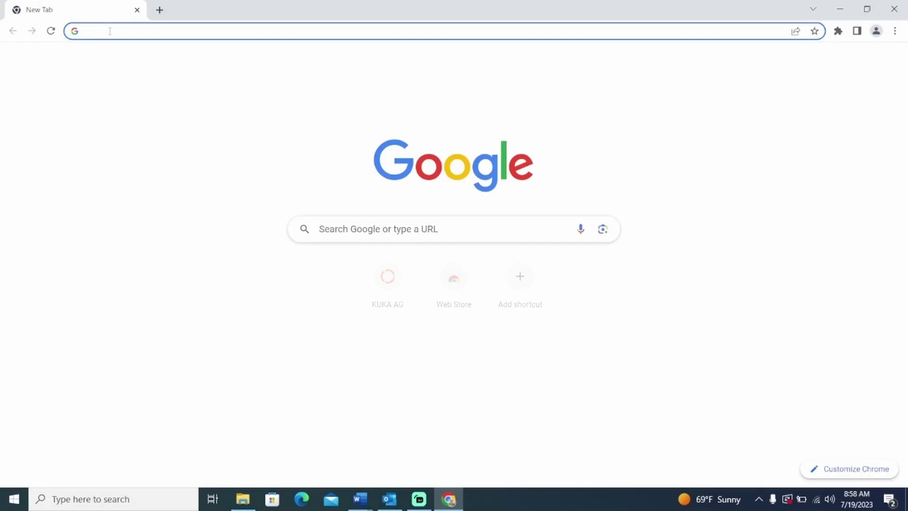
Search Google for 'Kuka XP', open the KUKA Xpert product page, and go to its login portal.
type("Kuka XP")
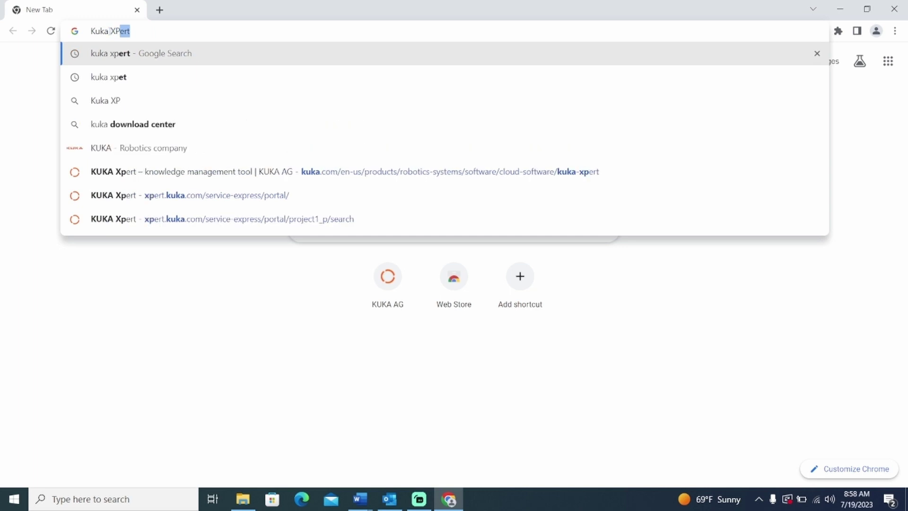
key("Return")
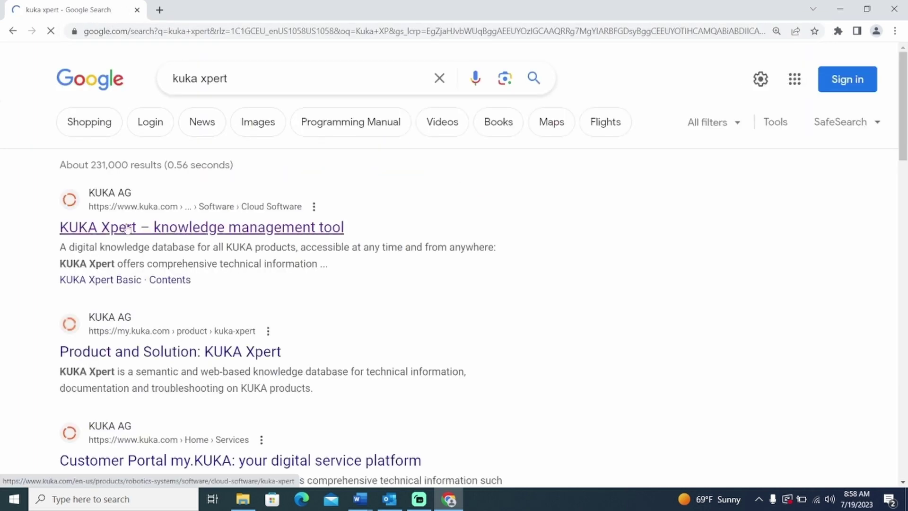
left_click(127, 230)
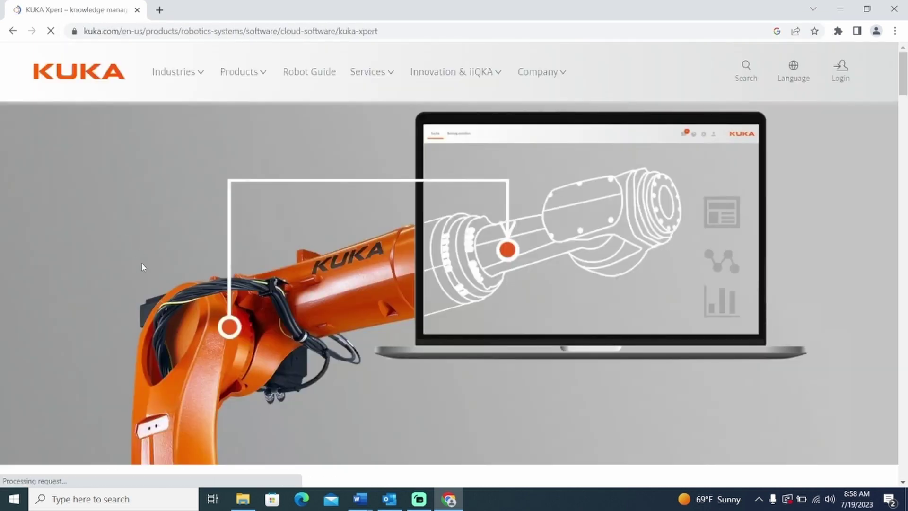
scroll(142, 267, "down", 12)
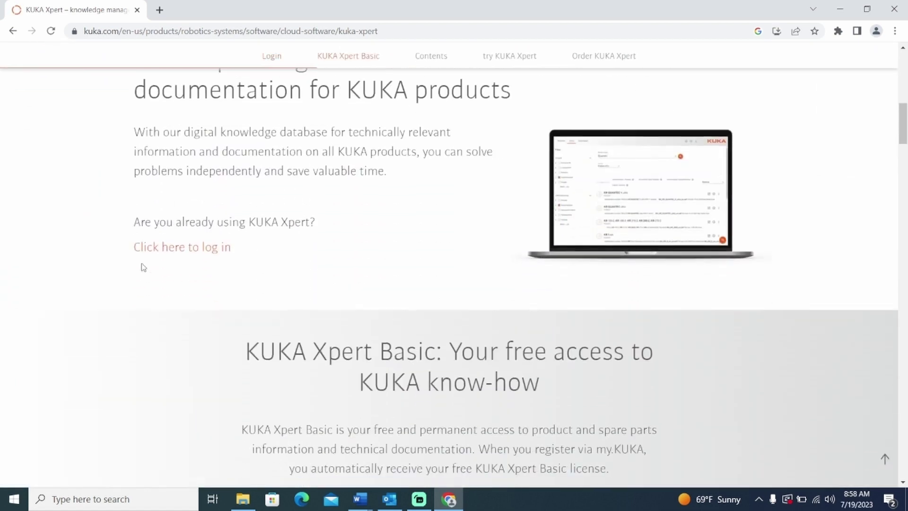
left_click(197, 250)
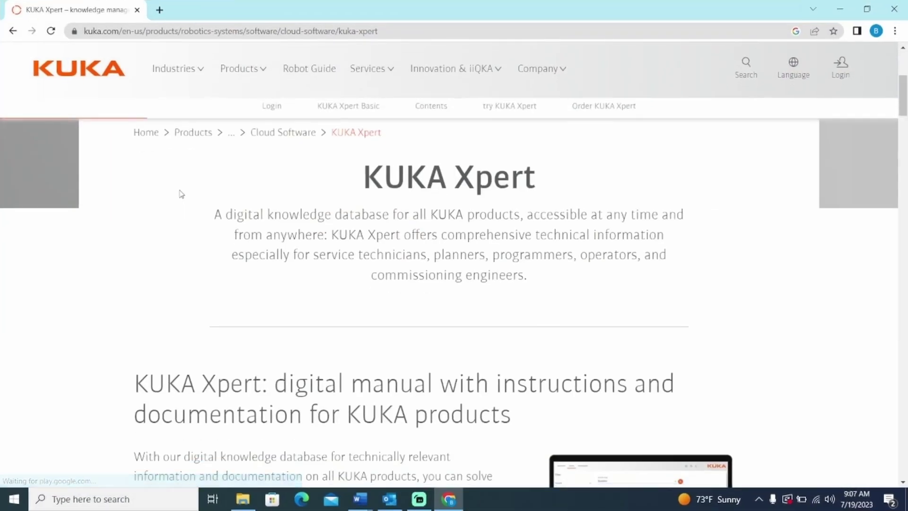
Log in to KUKA Xpert as a customer and search 'KUKA.work' to open the KUKA.WorkVisual 6.0 manual.
scroll(180, 193, "down", 5)
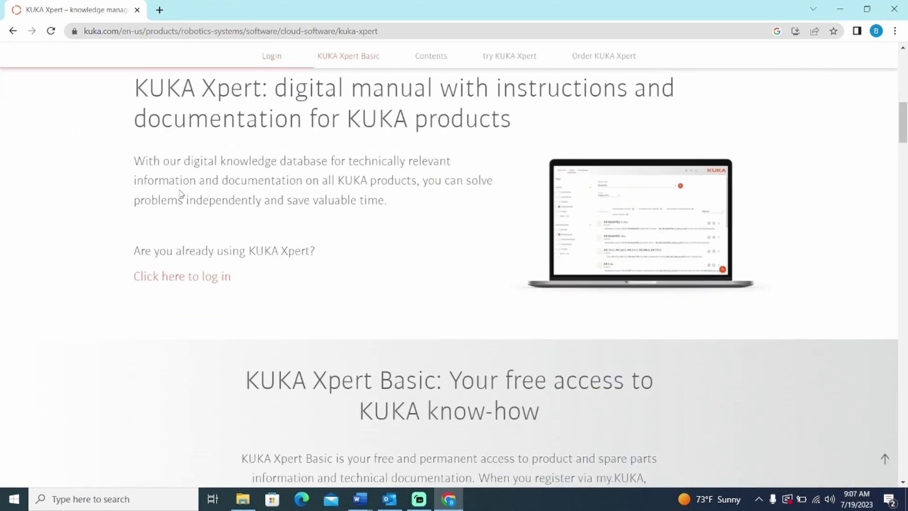
left_click(165, 283)
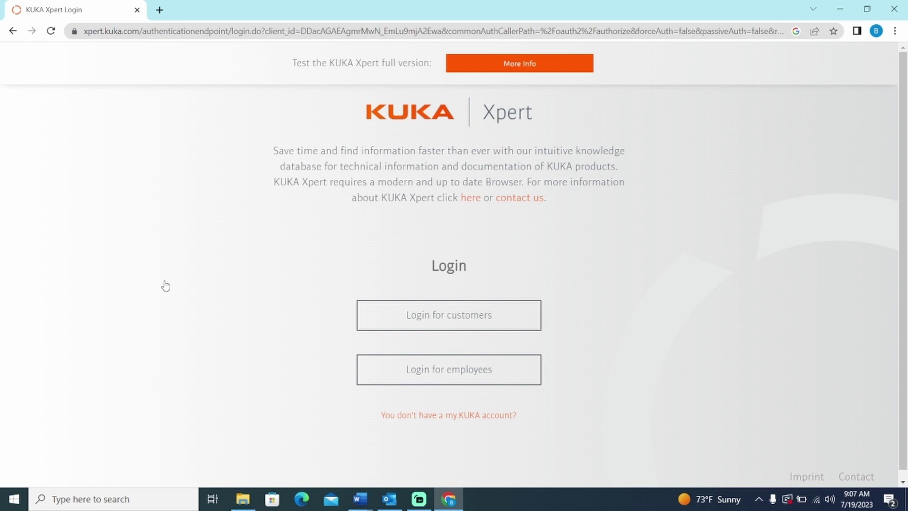
left_click(424, 324)
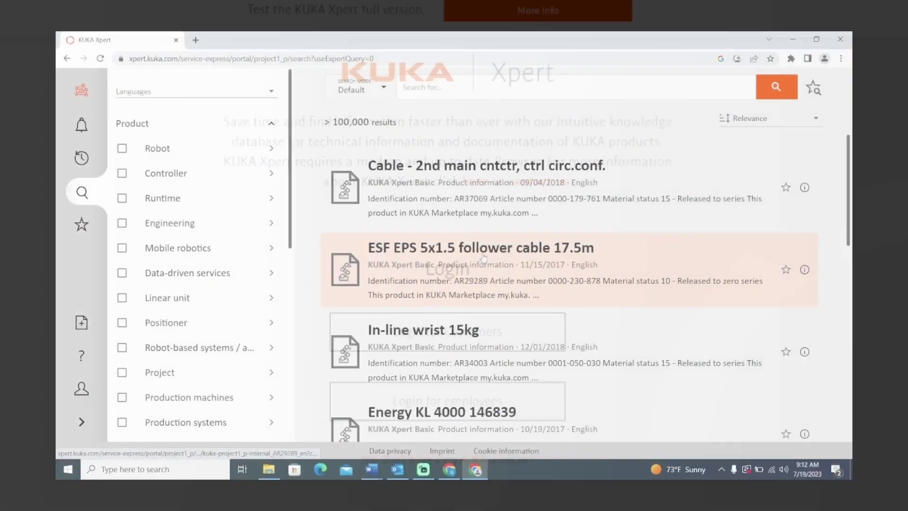
type("KUKA.work")
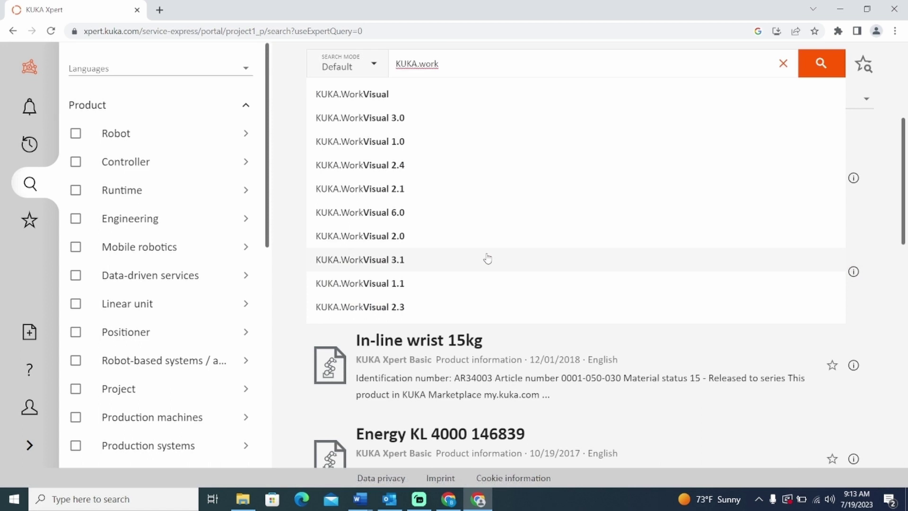
left_click(407, 212)
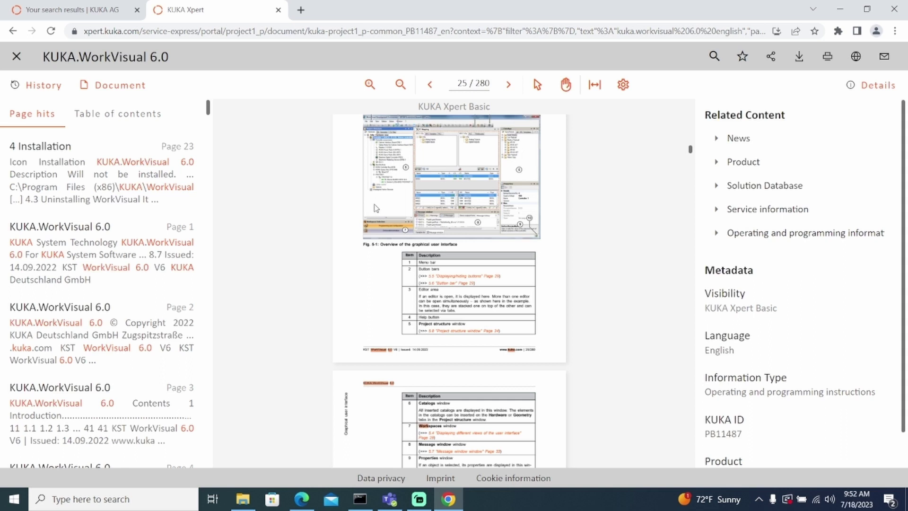
Scroll through the installation pages 24–25 of the KUKA.WorkVisual 6.0 manual.
scroll(376, 209, "up", 10)
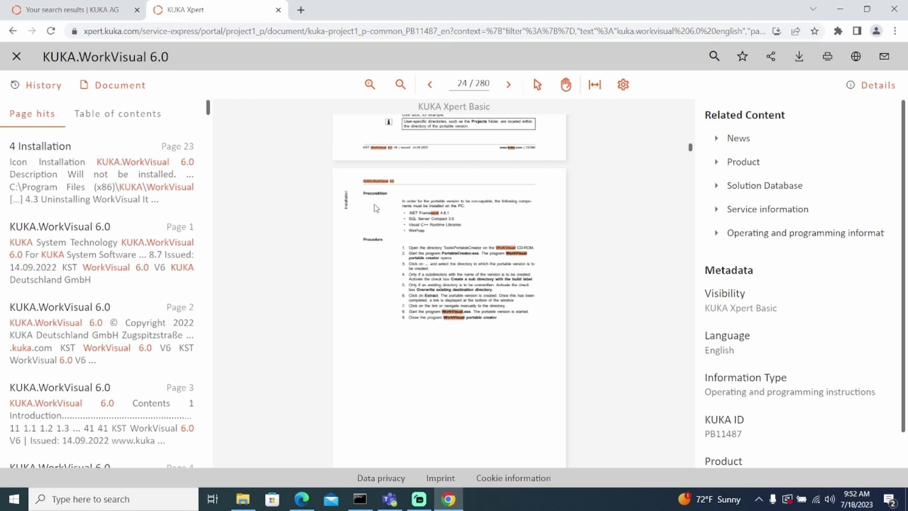
scroll(376, 208, "down", 5)
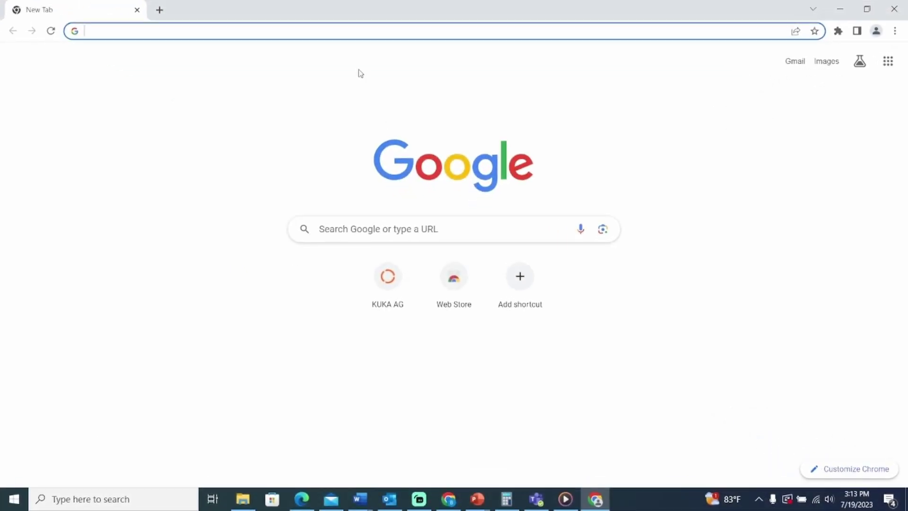
Search kuka.com for 'kuka.workvisual 6.0' and switch to the additional KUKA search results.
type("kuka")
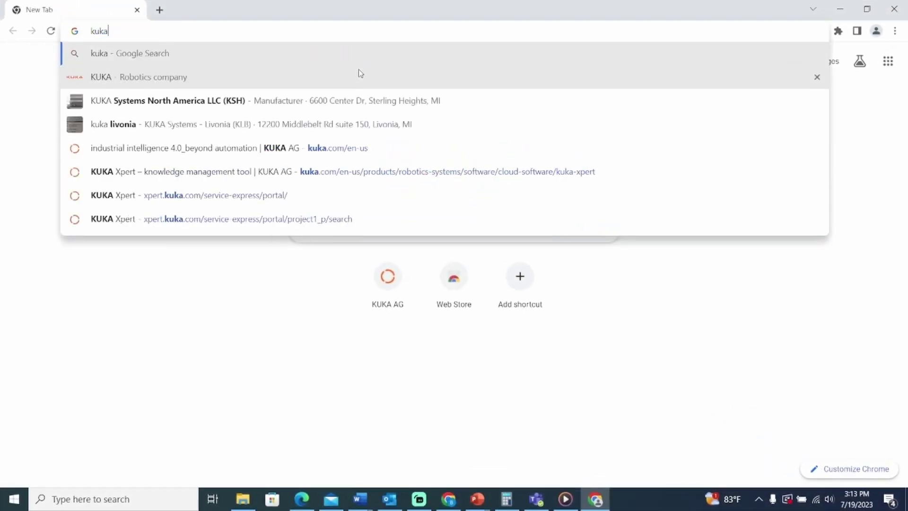
type(".co")
key("Return")
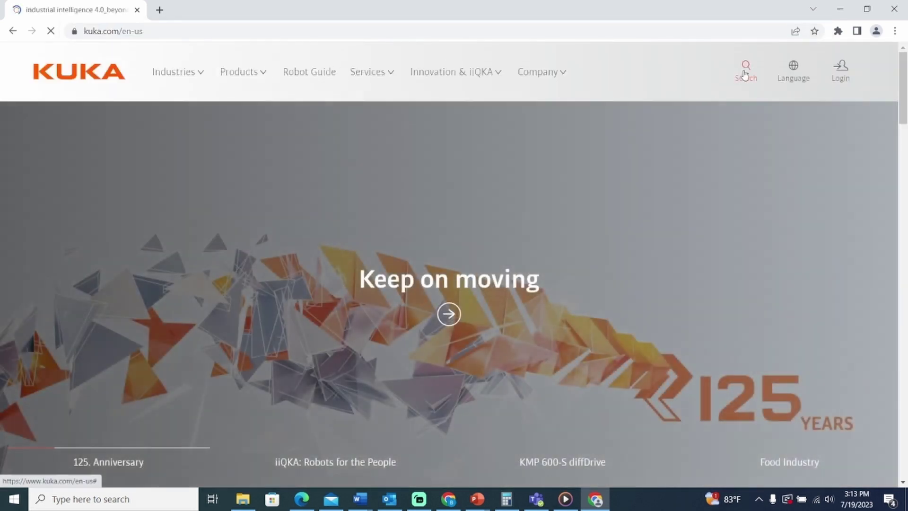
left_click(745, 75)
type("kuka")
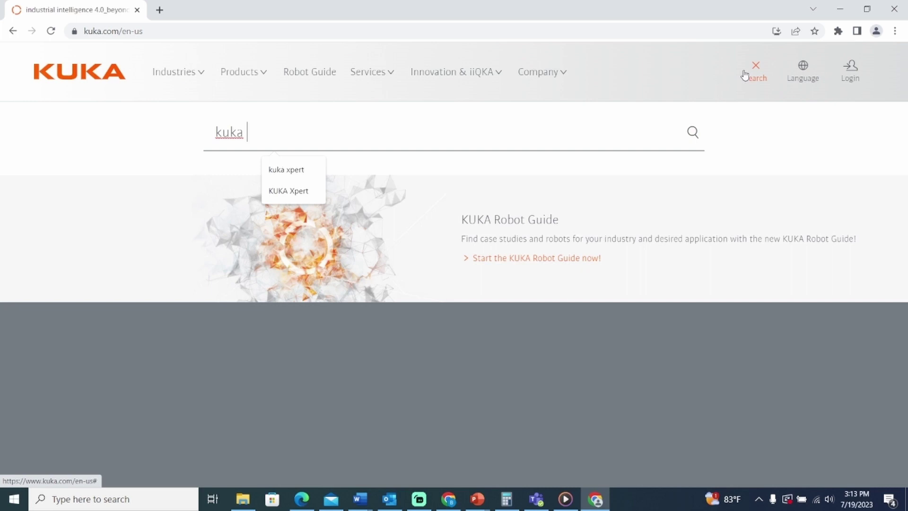
type(".wor")
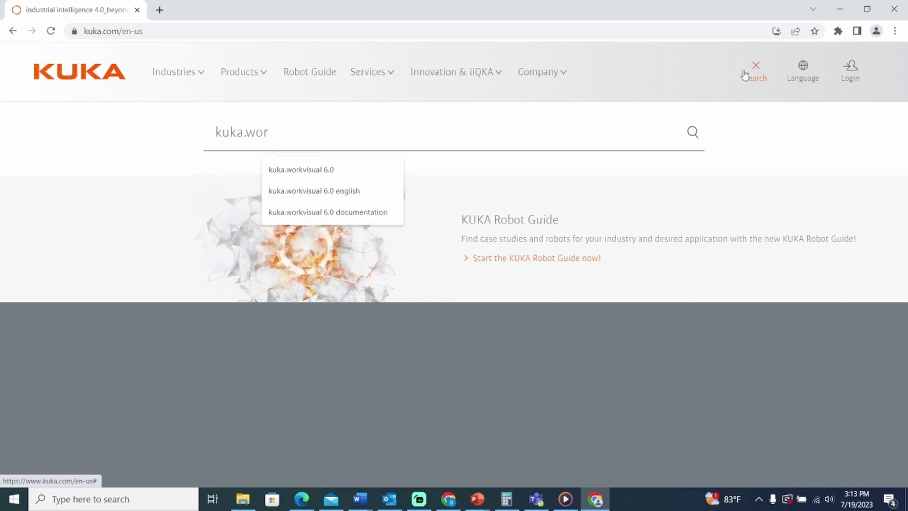
key("Down")
key("Return")
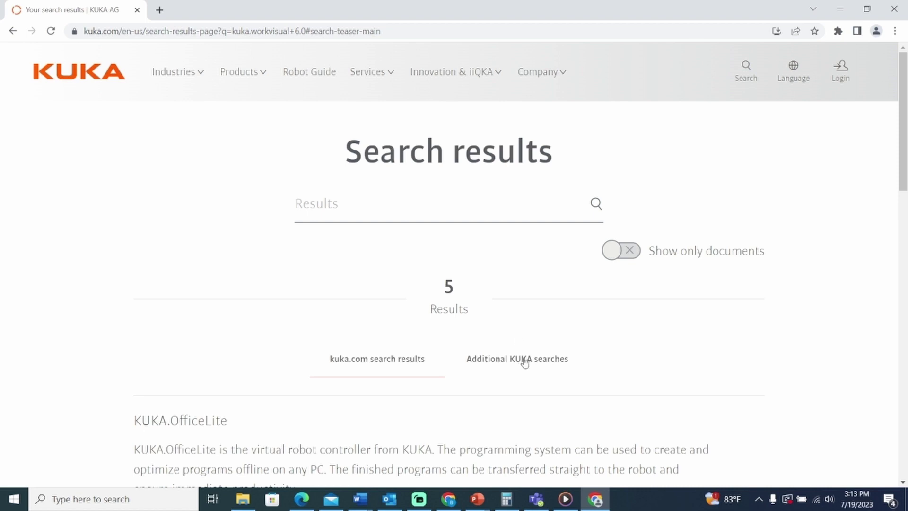
left_click(508, 367)
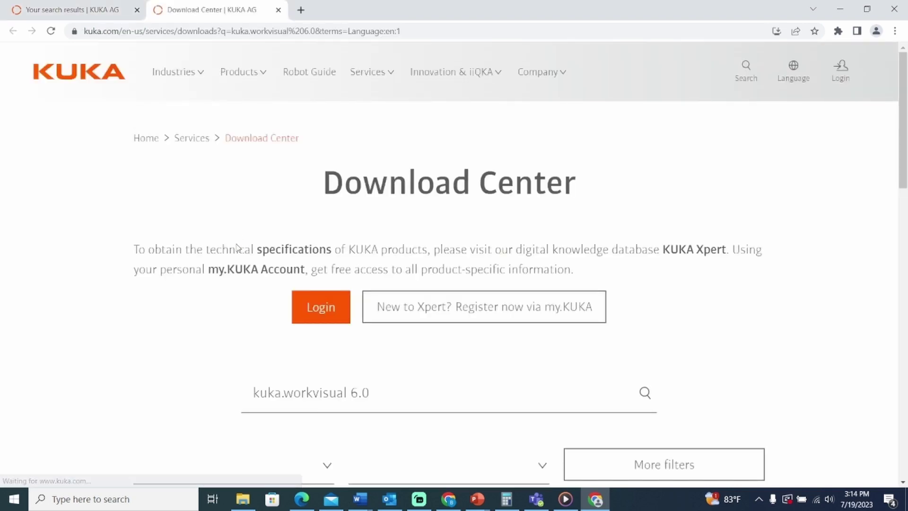
Download KUKA.WorkVisual_V6.0.27_Build2674.zip from the Download Center's ShareFile page.
scroll(229, 307, "down", 7)
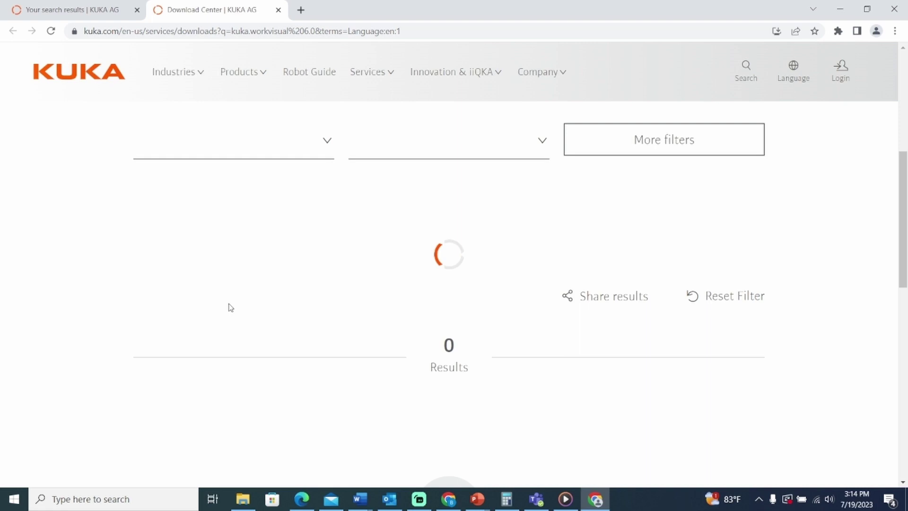
scroll(230, 307, "down", 5)
mouse_move(258, 282)
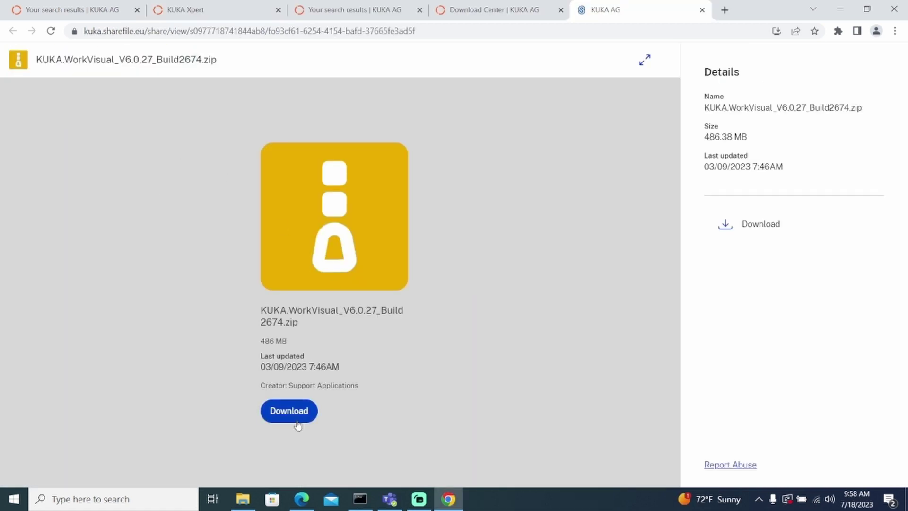
left_click(296, 416)
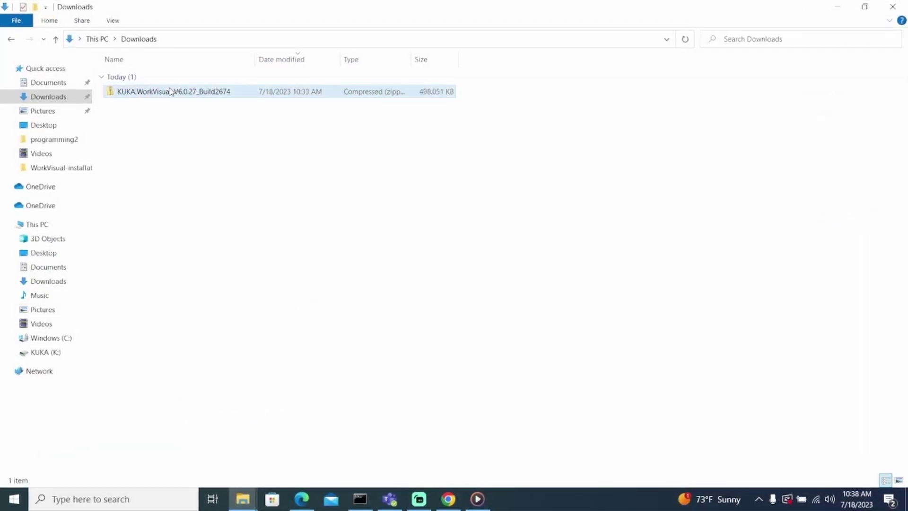
Extract the WorkVisual zip into WorkVisual_V6.0.27_Build2674 and run WorkVisualSetup.
right_click(171, 91)
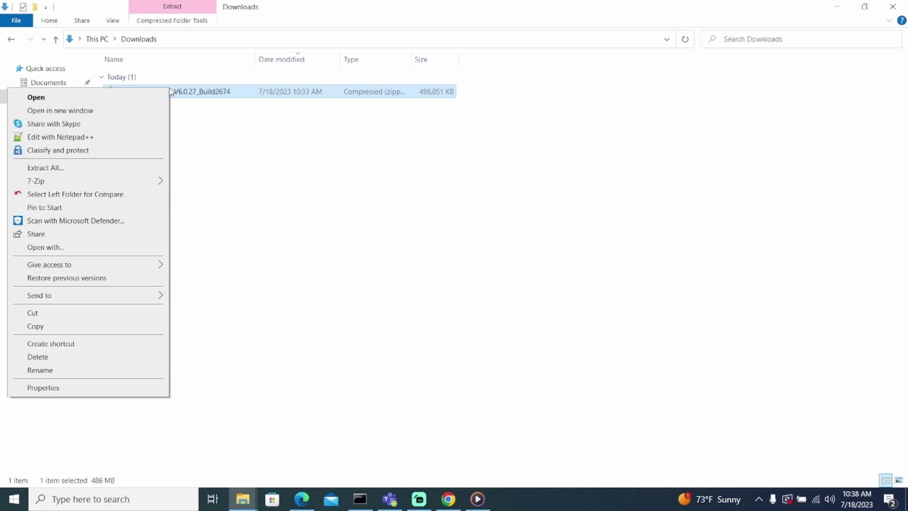
left_click(77, 168)
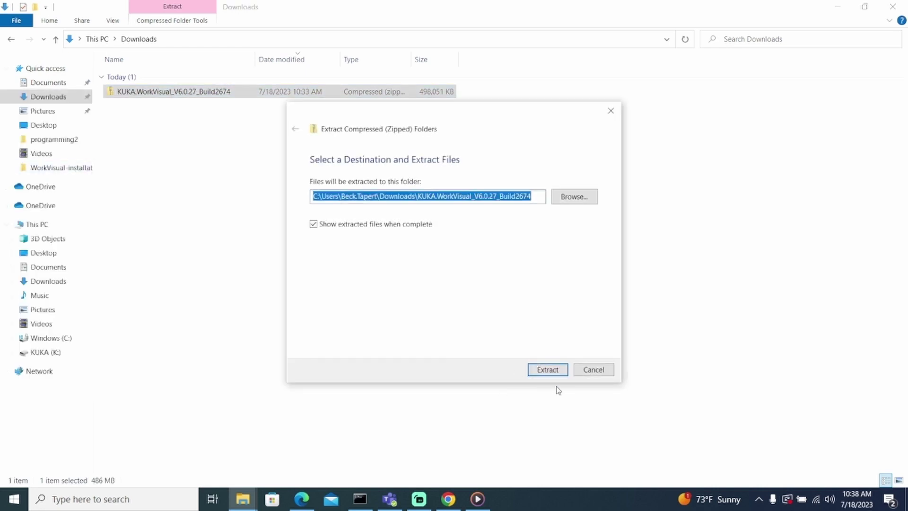
left_click(555, 371)
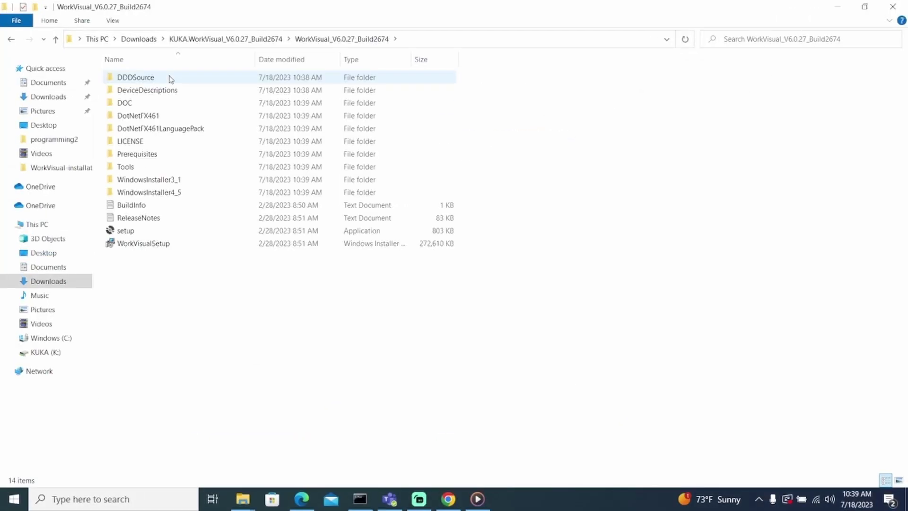
double_click(152, 244)
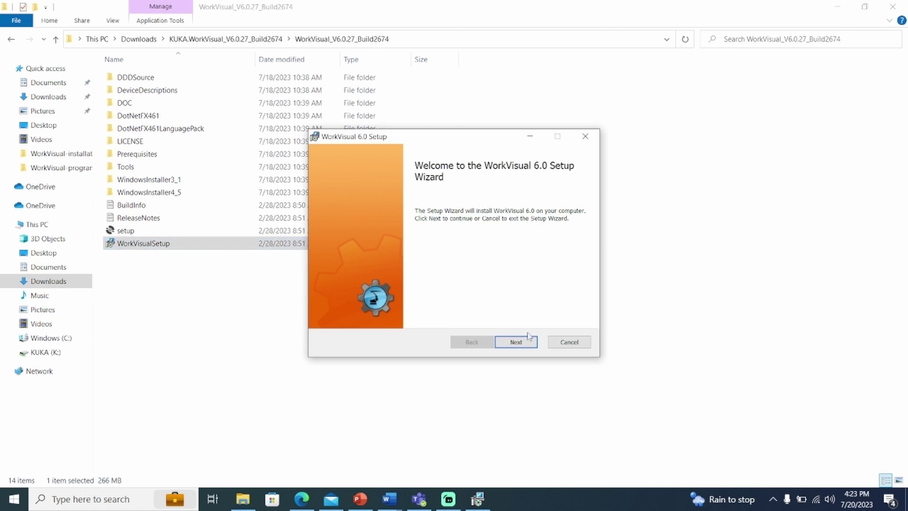
Accept the license, install WorkVisual 6.0 with the Typical setup type, and finish the wizard.
left_click(516, 342)
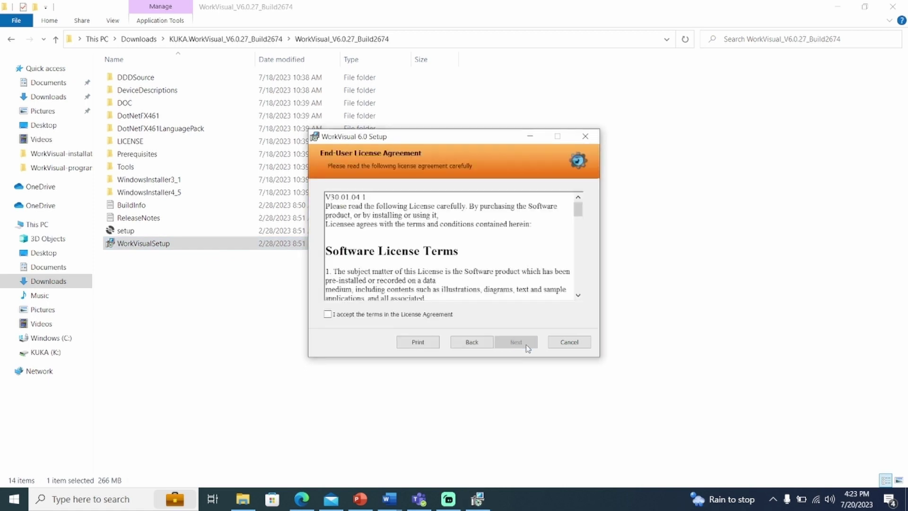
left_click(327, 314)
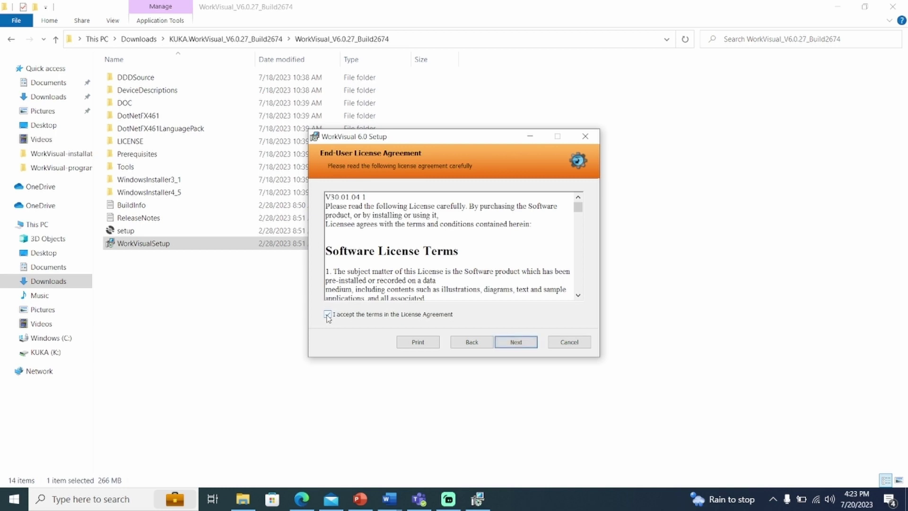
left_click(505, 343)
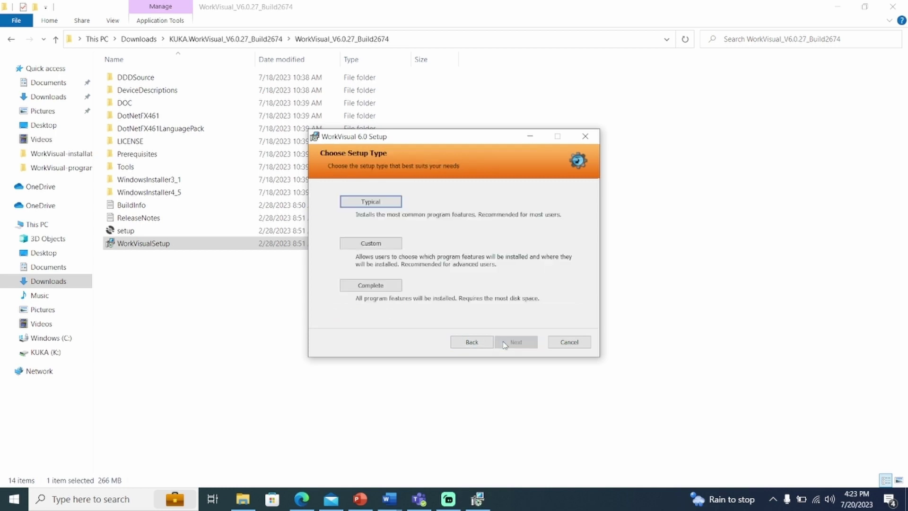
left_click(383, 202)
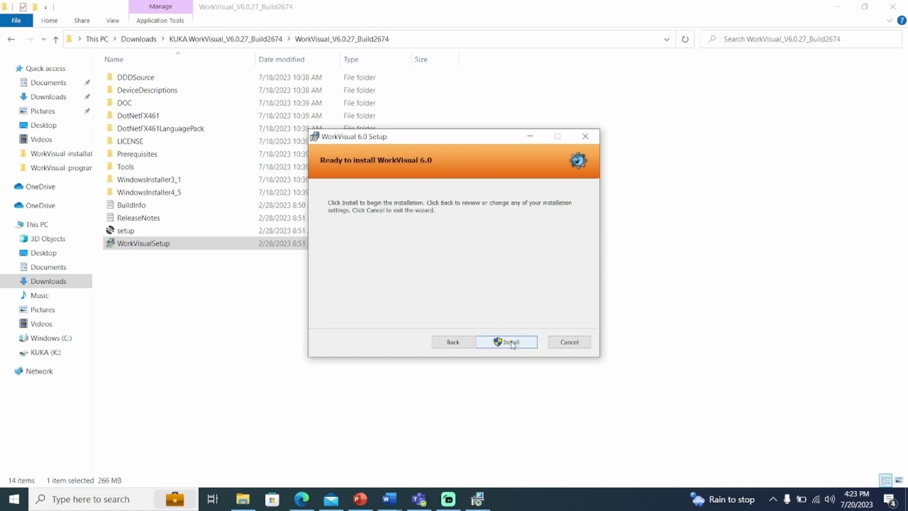
left_click(512, 344)
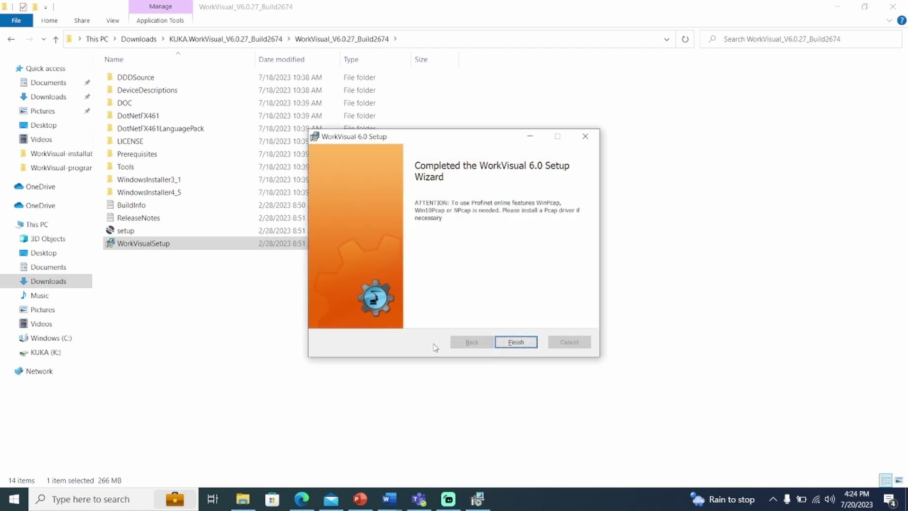
left_click(515, 342)
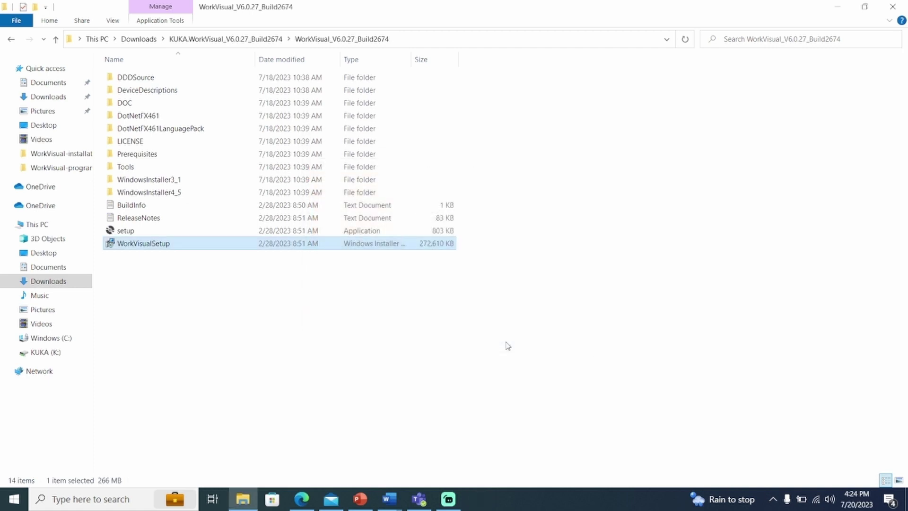
Minimize File Explorer and launch WorkVisual 6.0 from its desktop icon.
left_click(836, 7)
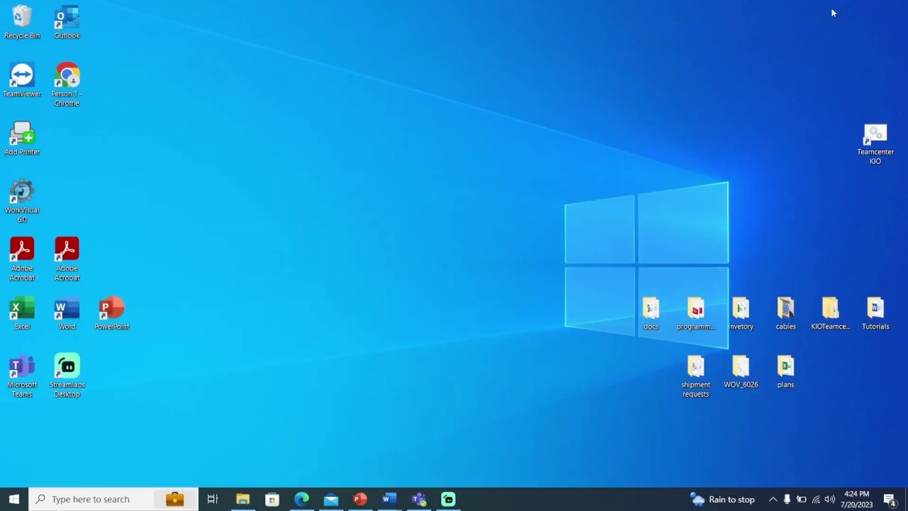
double_click(22, 193)
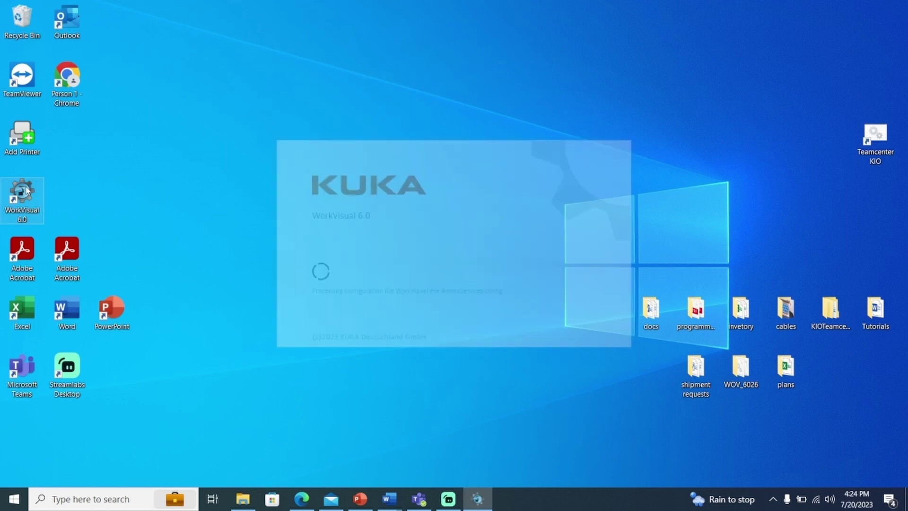